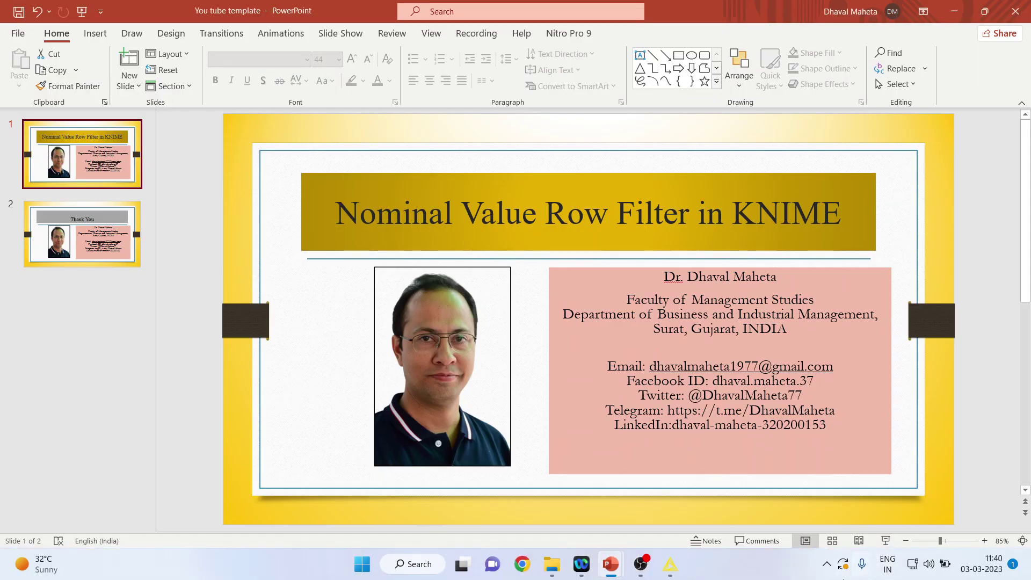
- Clear the node search and drag CSV Reader from IO > Read onto the canvas
click(670, 564)
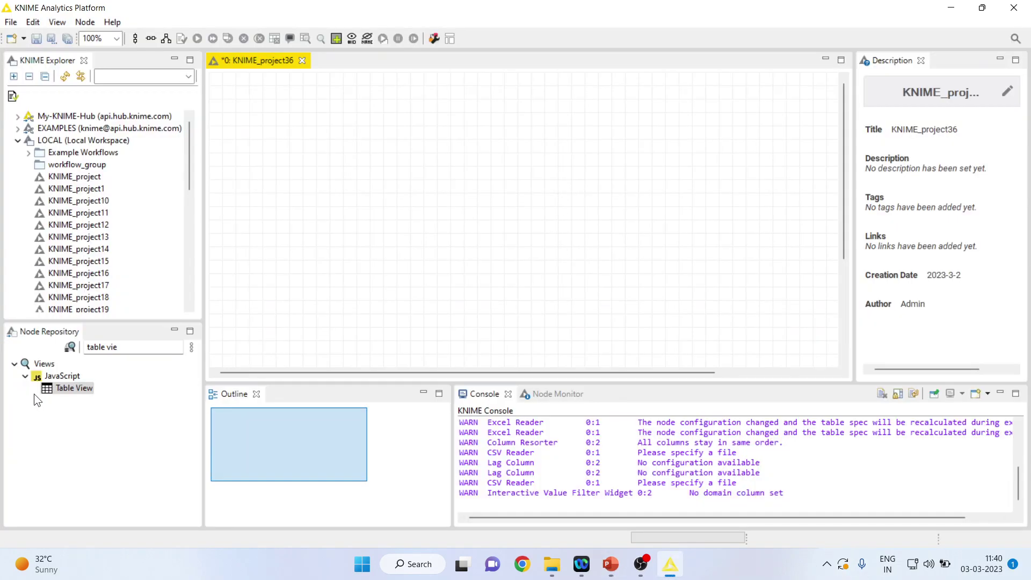
click(123, 347)
key(BackSpace)
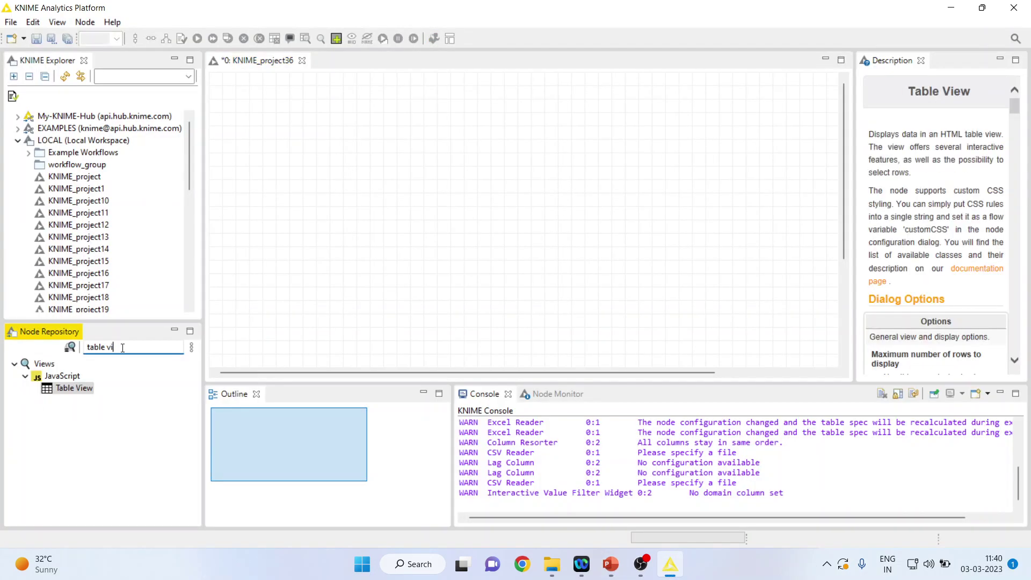
key(BackSpace)
key(BackSpace)
key(BackSpace)
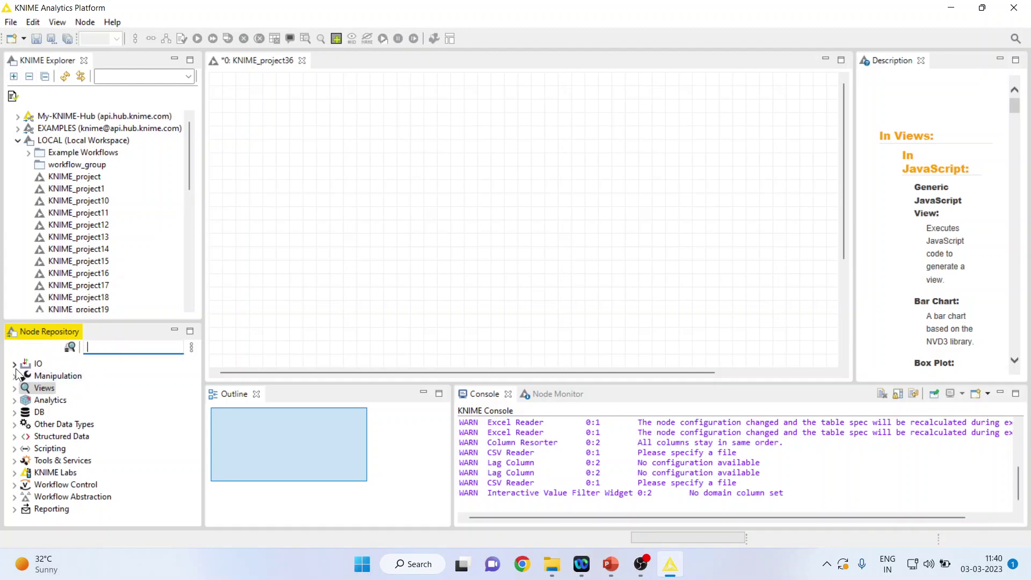
click(16, 364)
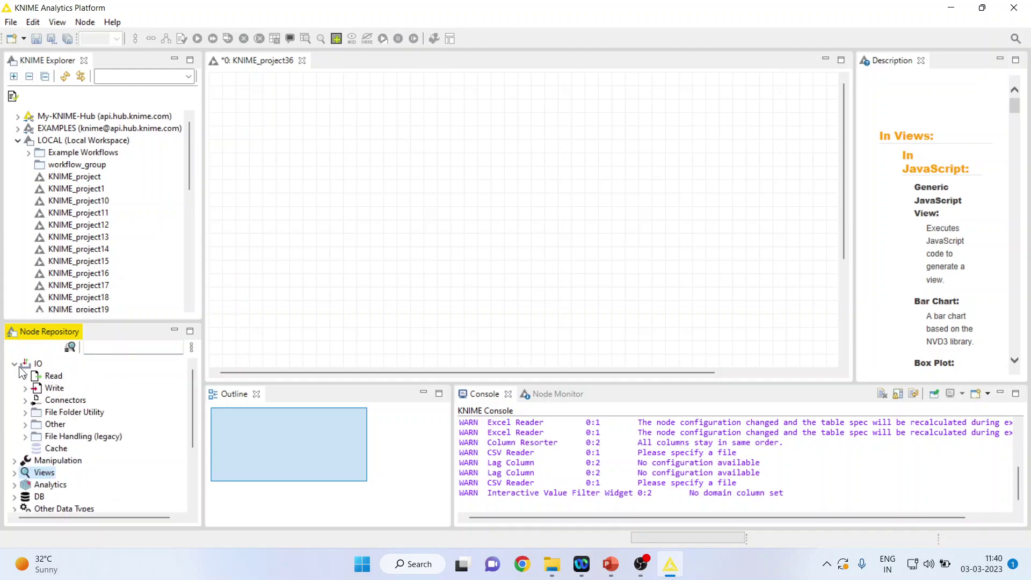
click(26, 376)
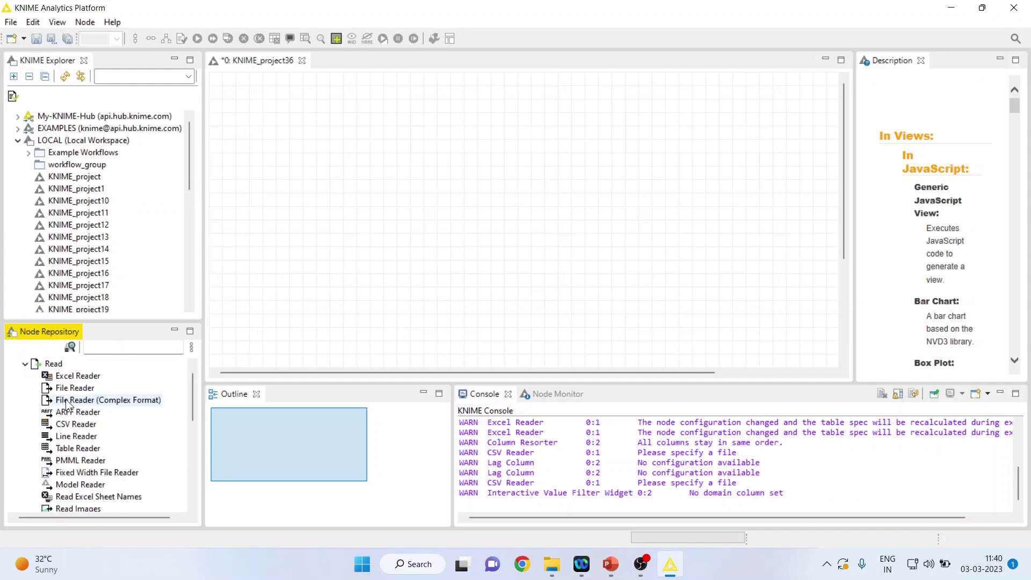
click(84, 428)
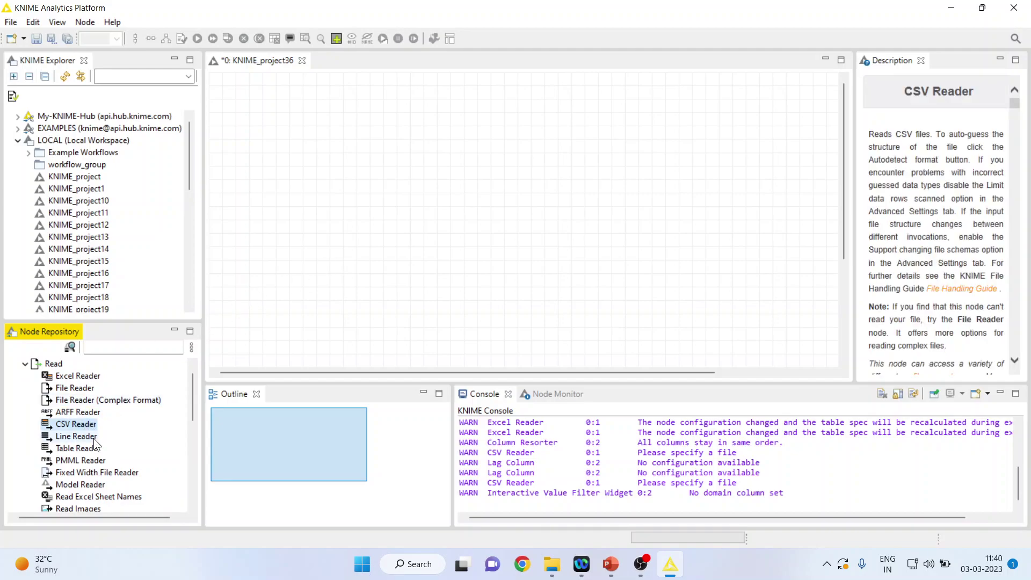
mouse_move(88, 437)
mouse_down()
mouse_move(517, 230)
mouse_move(272, 124)
mouse_up()
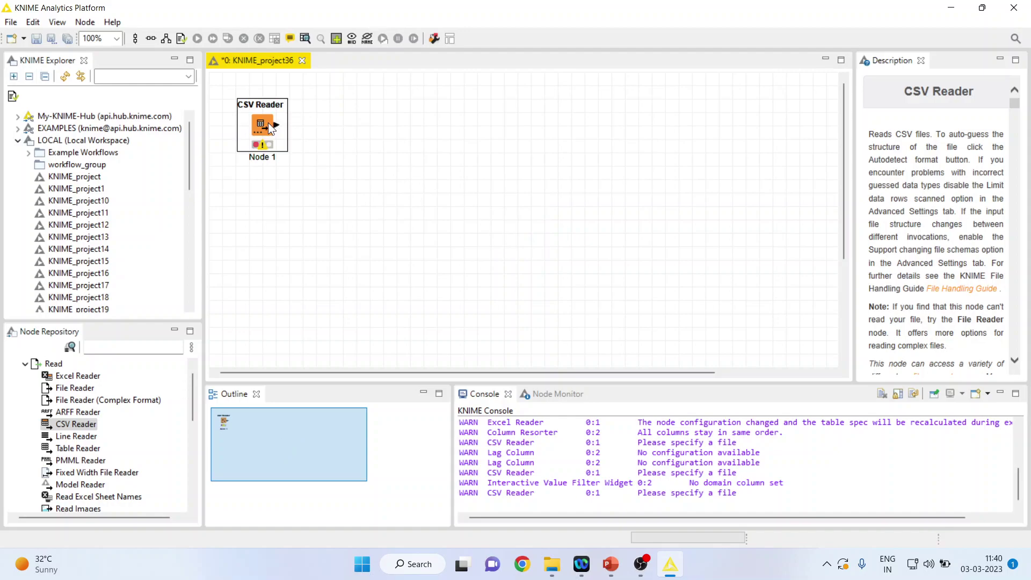
- Point the CSV Reader at heart1.csv in D:\Research Methodology\Predictive Analytics\Knime\Data
double_click(267, 123)
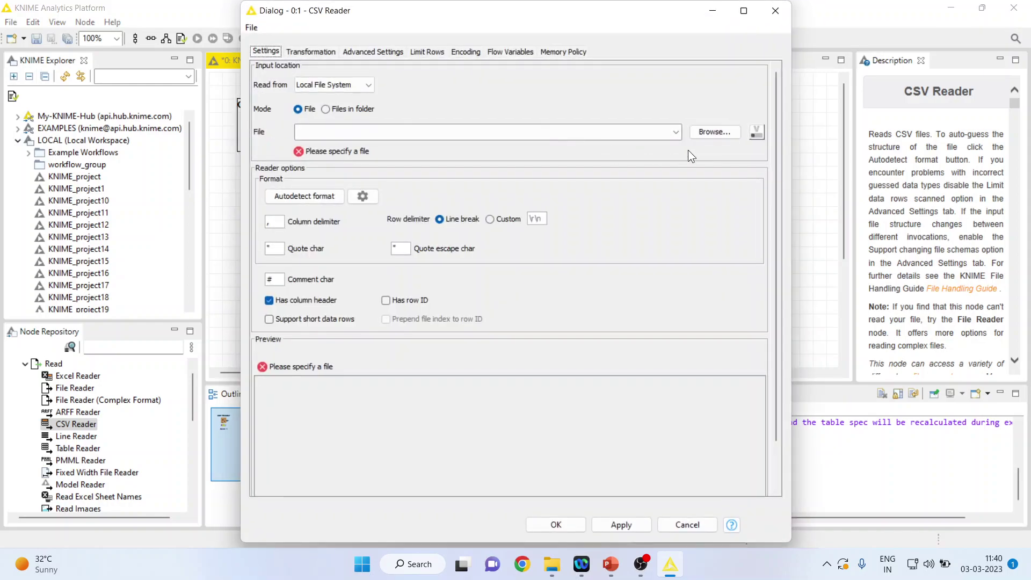
click(710, 134)
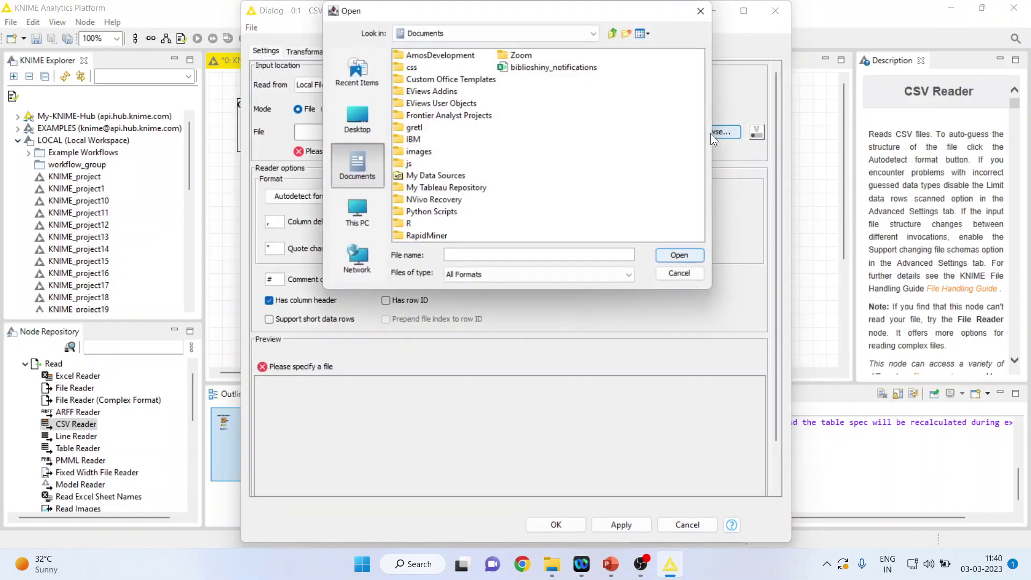
click(594, 35)
click(530, 63)
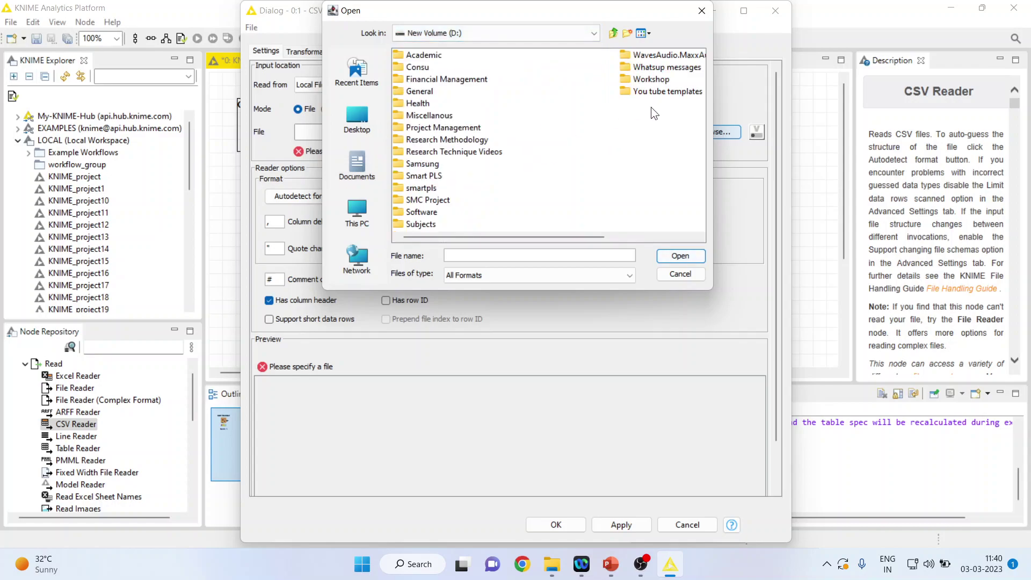
double_click(459, 140)
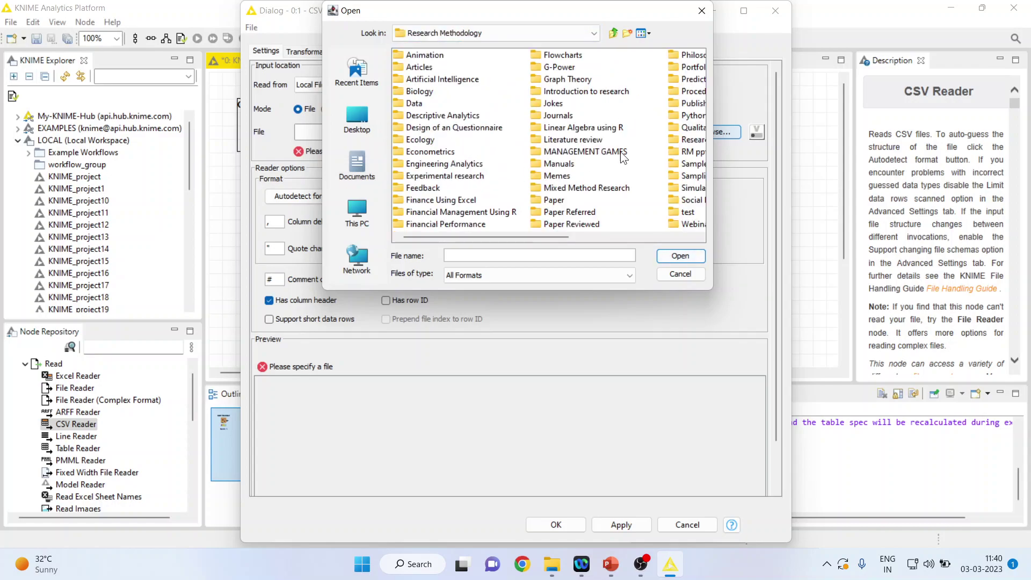
double_click(691, 80)
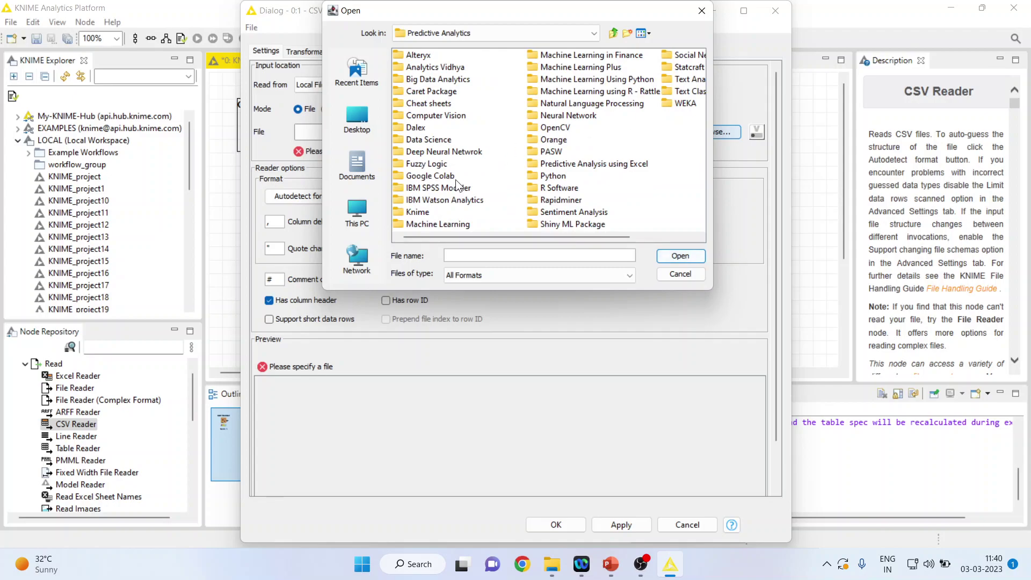
double_click(425, 212)
click(416, 104)
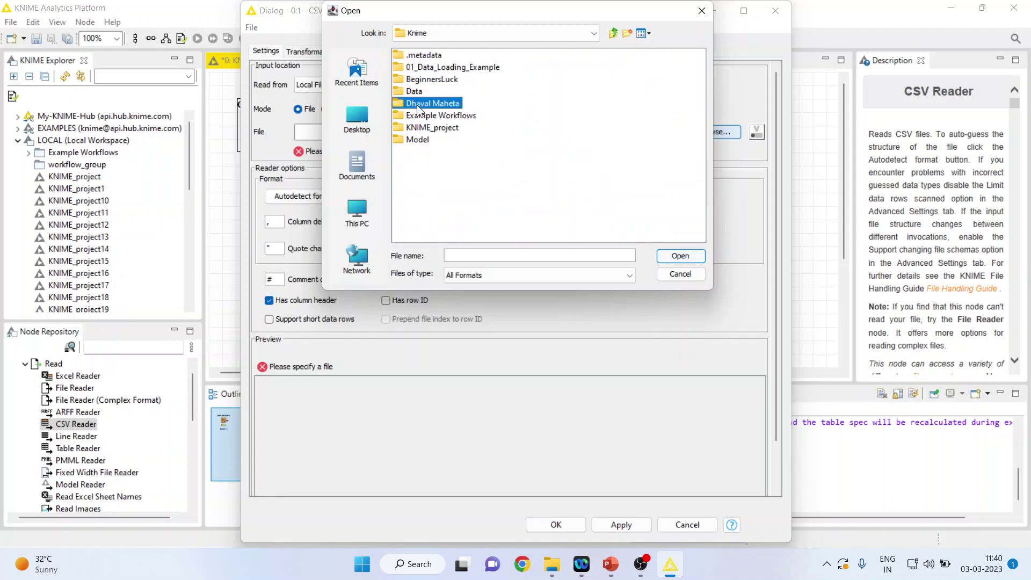
double_click(416, 105)
click(613, 34)
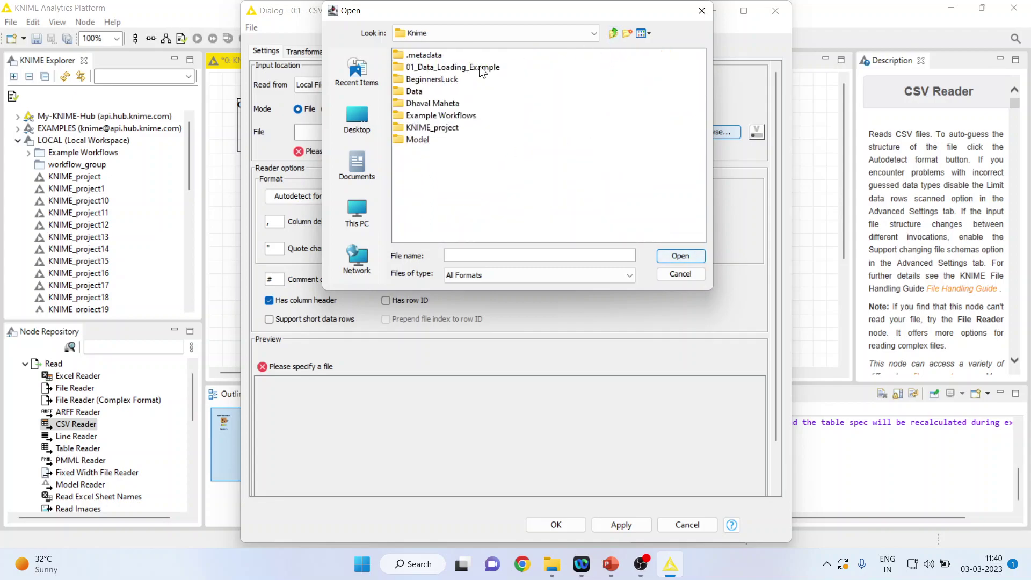
double_click(416, 92)
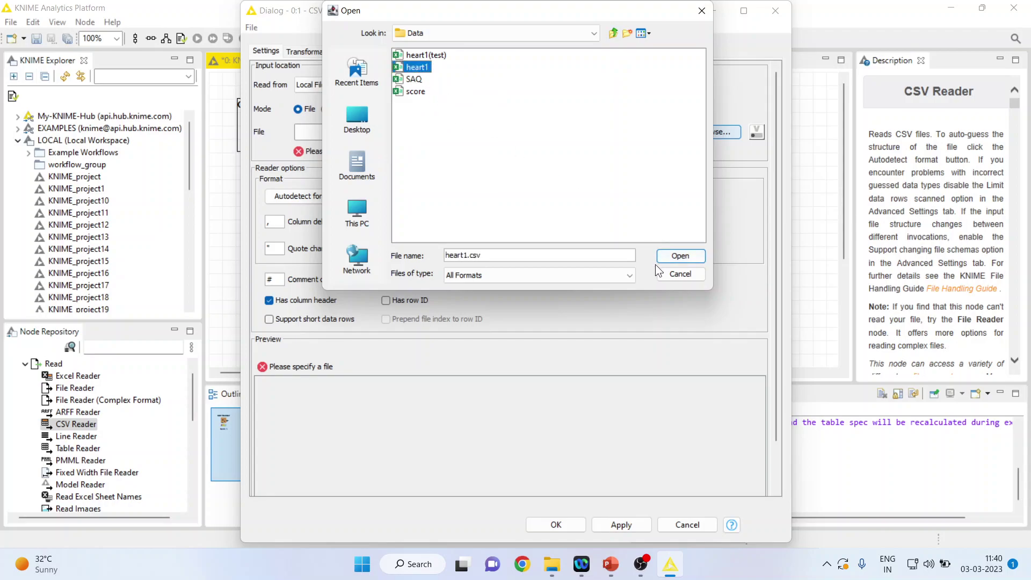
click(675, 259)
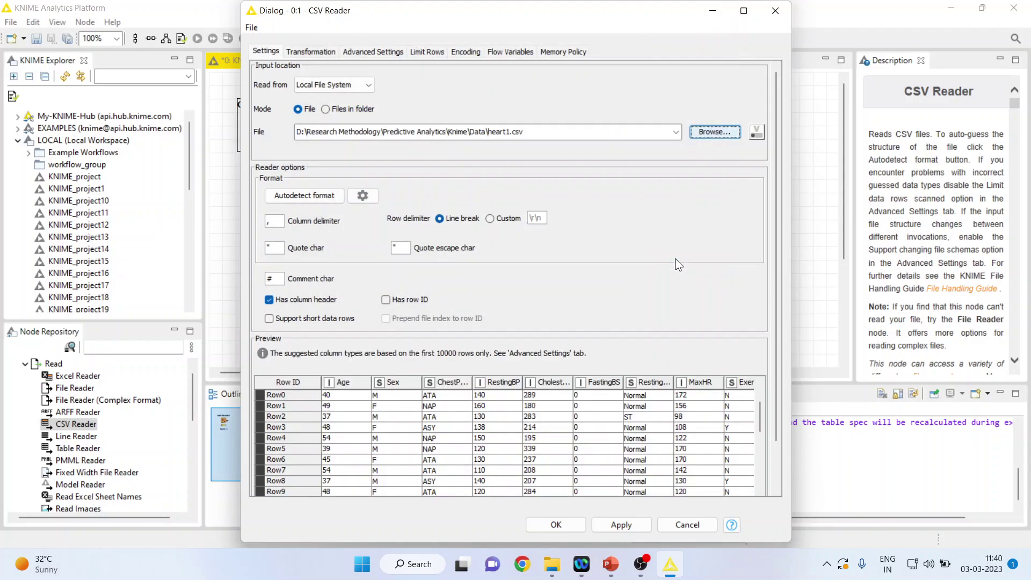
- Apply and confirm the CSV Reader settings, then execute the node
click(633, 525)
click(563, 525)
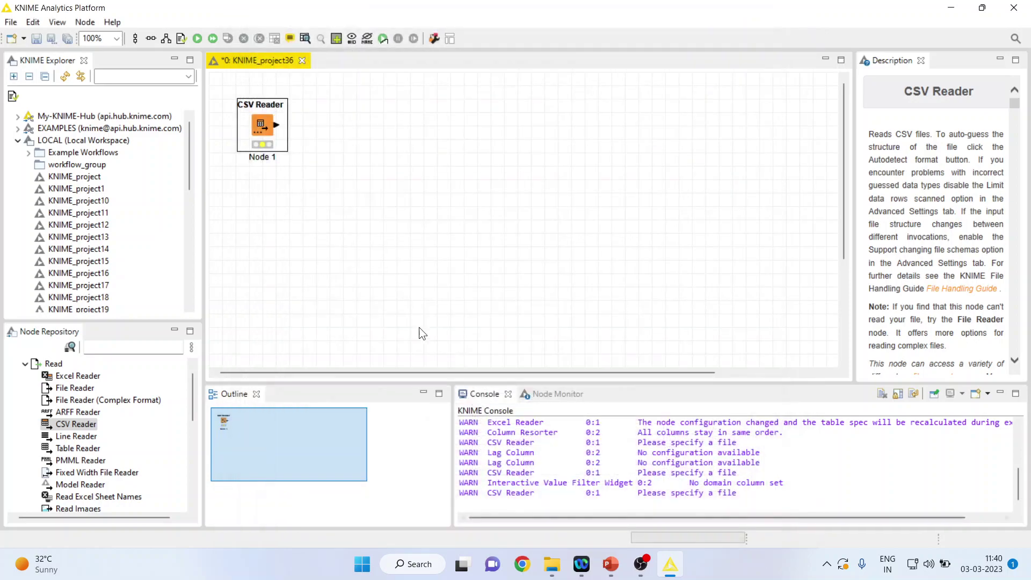
right_click(265, 127)
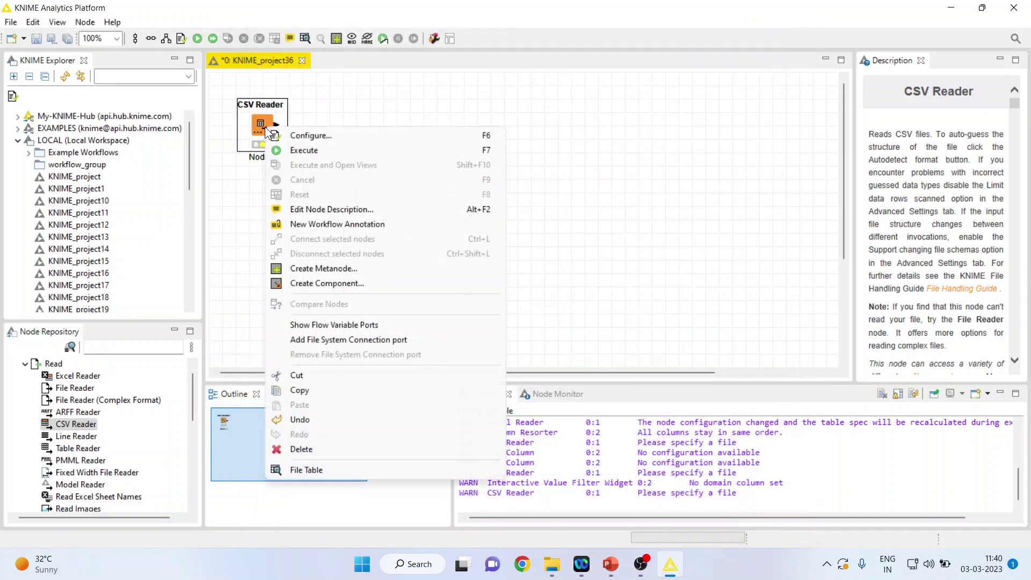
click(297, 152)
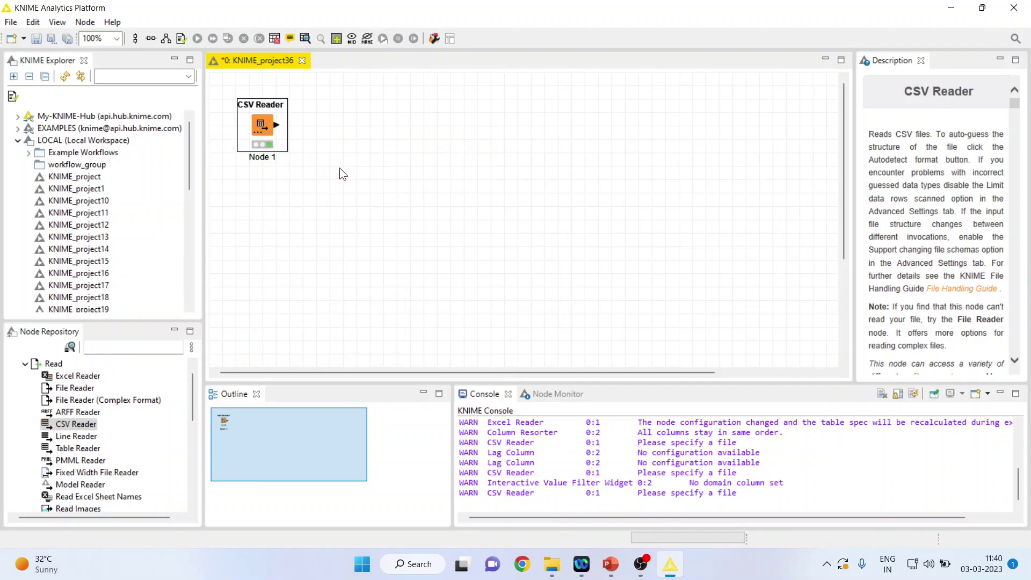
- Search 'nominal value', add Nominal Value Row Filter after CSV Reader, and open its configuration
click(107, 348)
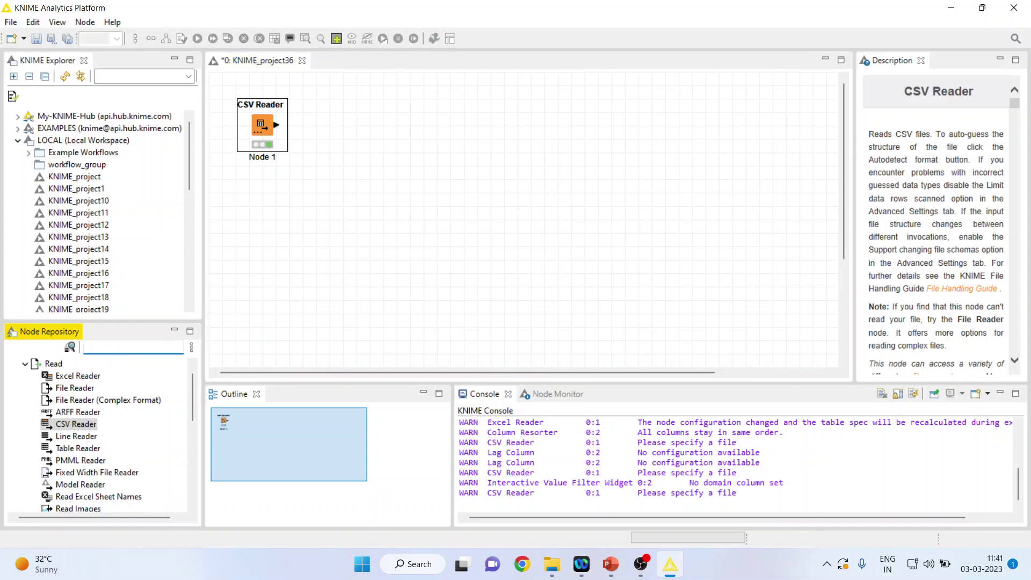
text(nominal to)
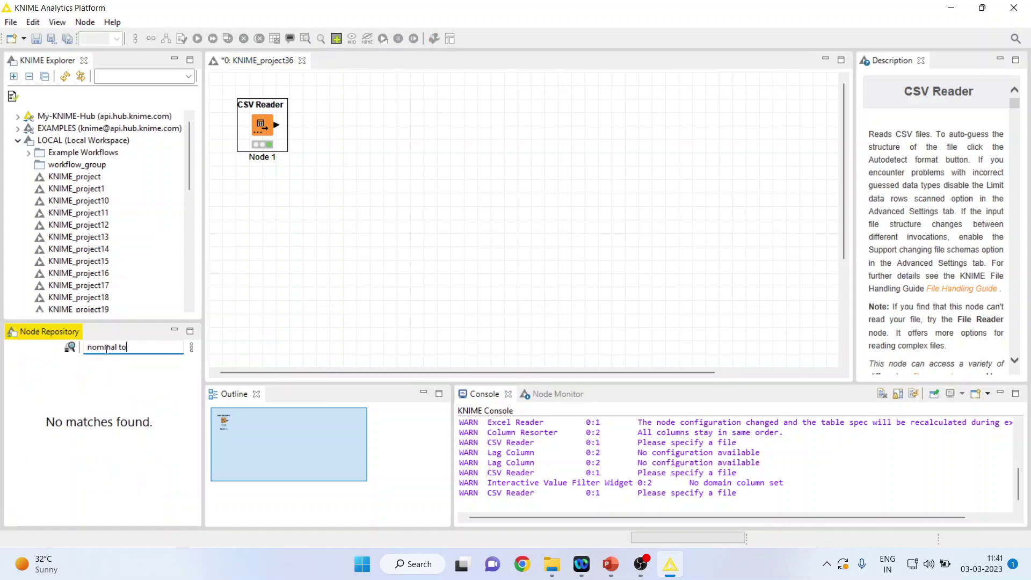
key(BackSpace)
key(BackSpace)
text(r)
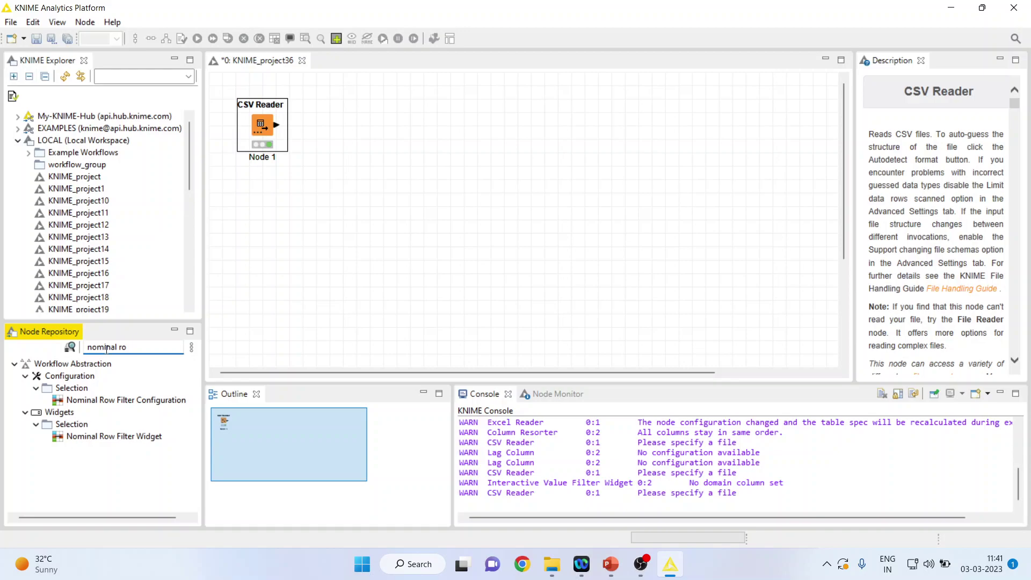
text(ow)
key(BackSpace)
key(BackSpace)
key(BackSpace)
text(value)
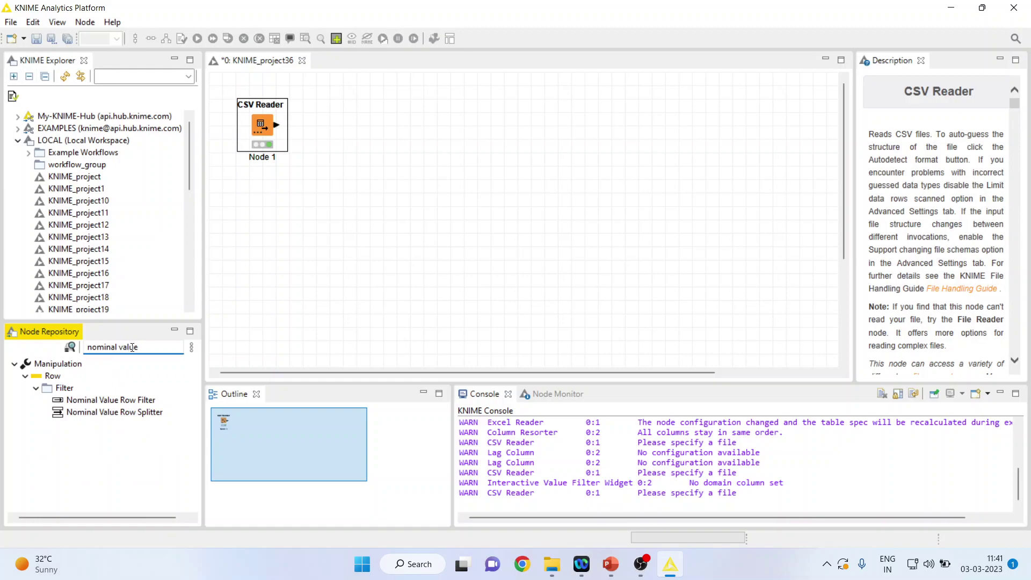
double_click(127, 400)
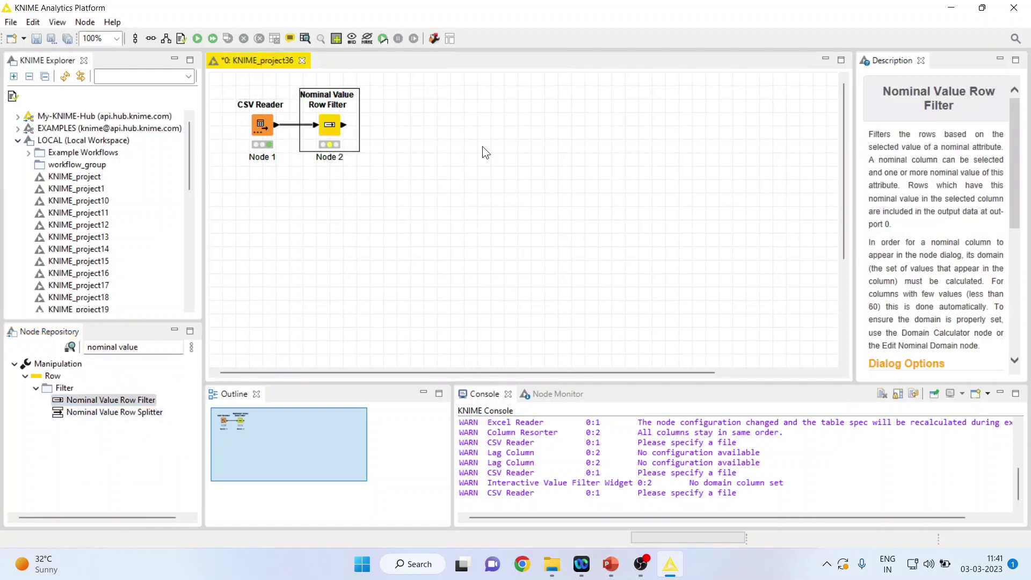
right_click(327, 126)
click(390, 135)
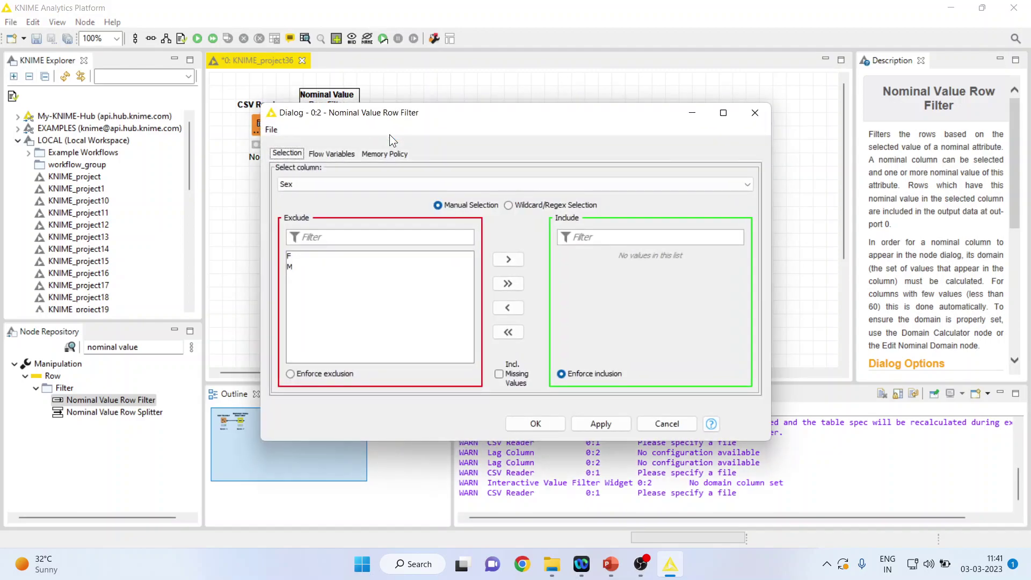
- Choose HeartDisease as the filter column, after trying ChestPainType and RestingECG, and include Yes
click(749, 185)
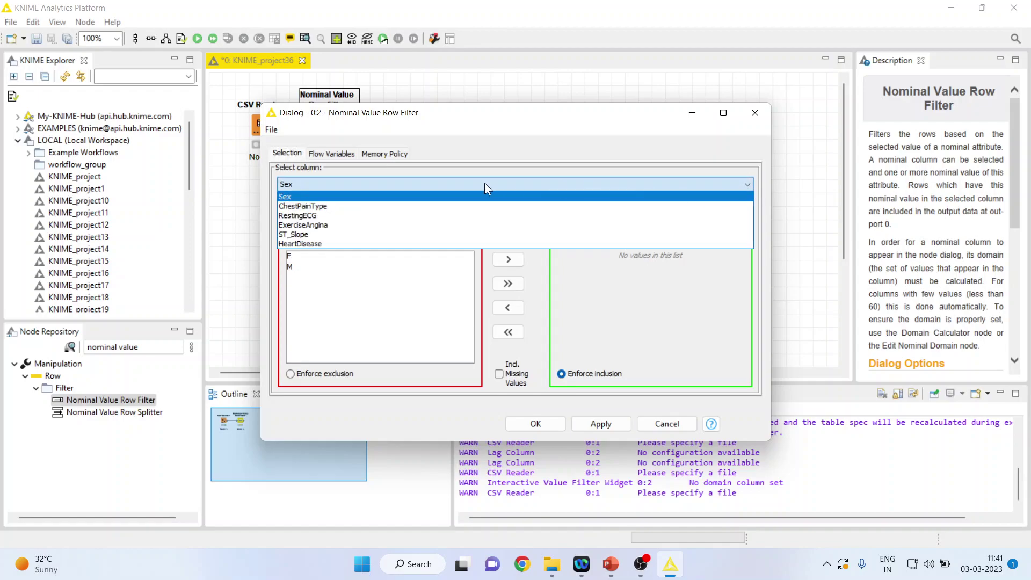
click(309, 203)
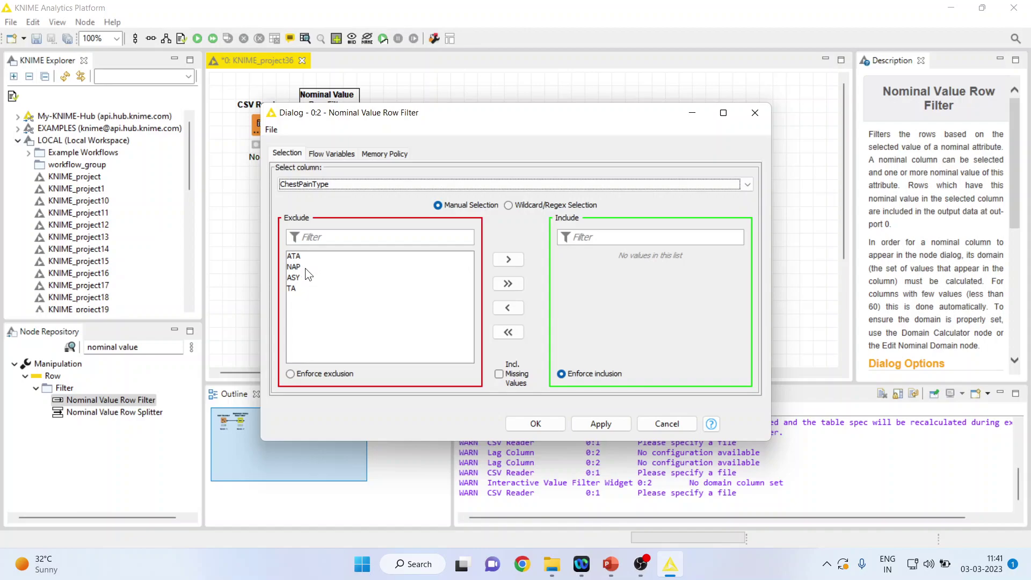
click(748, 184)
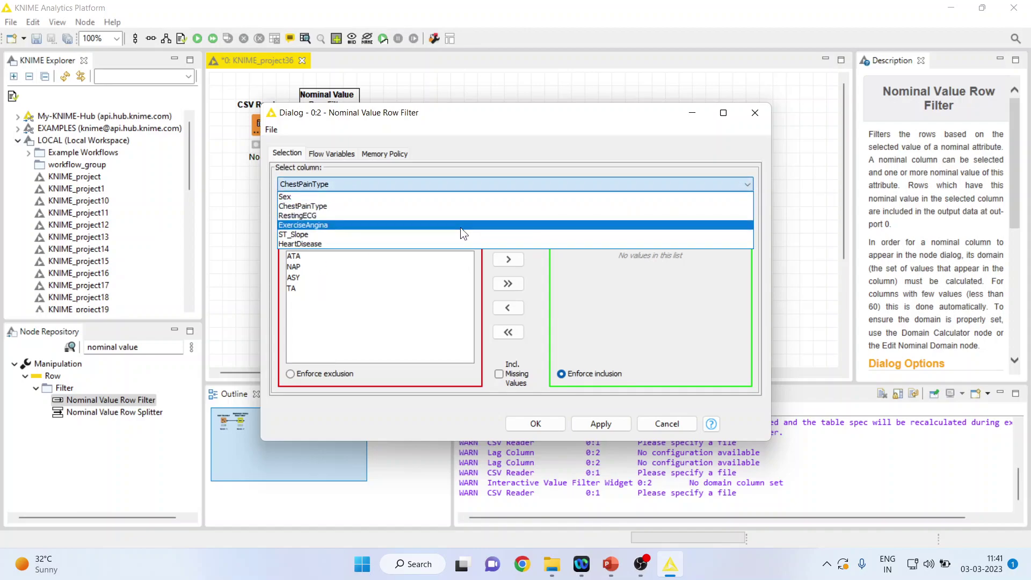
click(338, 213)
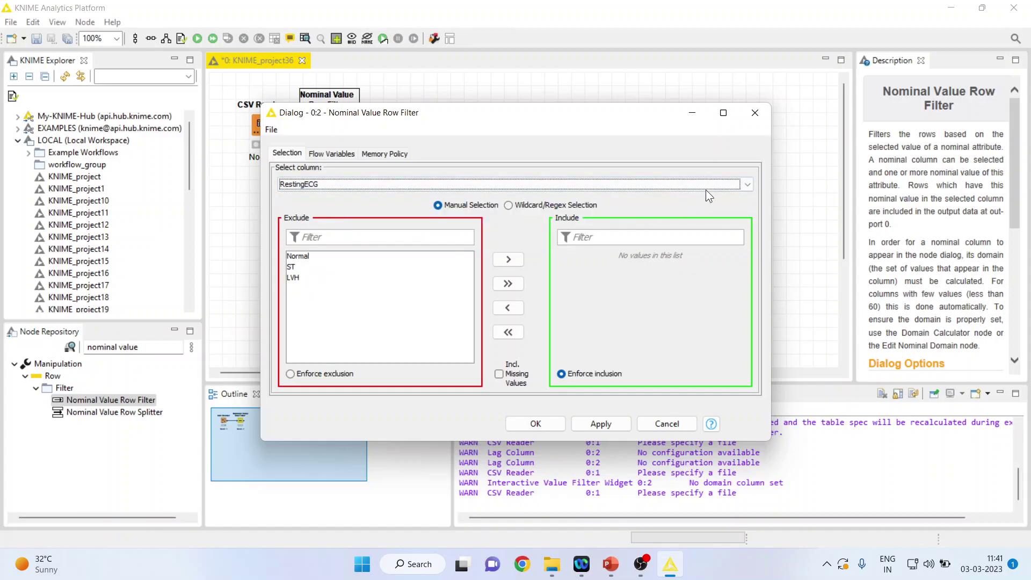
click(749, 185)
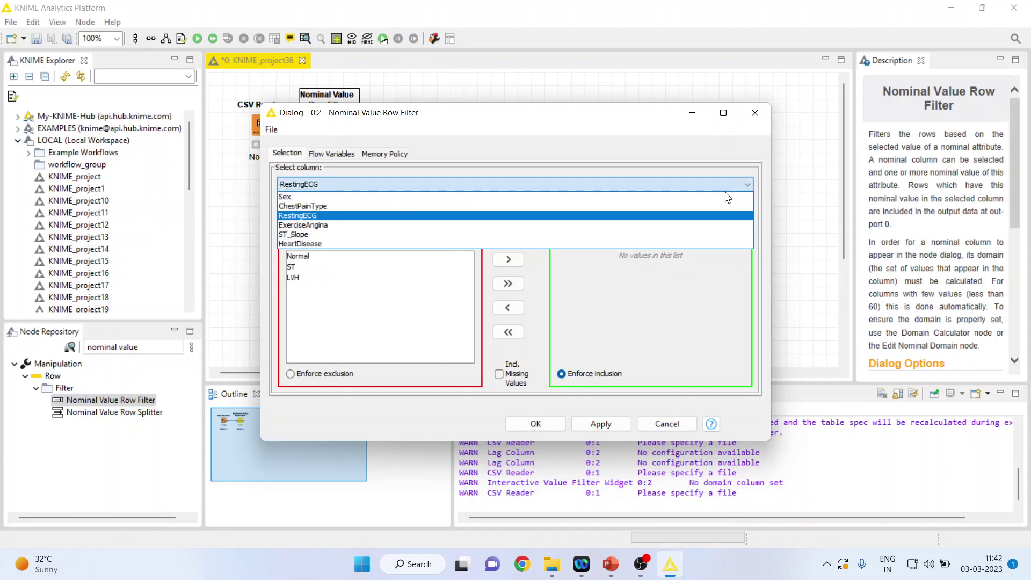
click(332, 243)
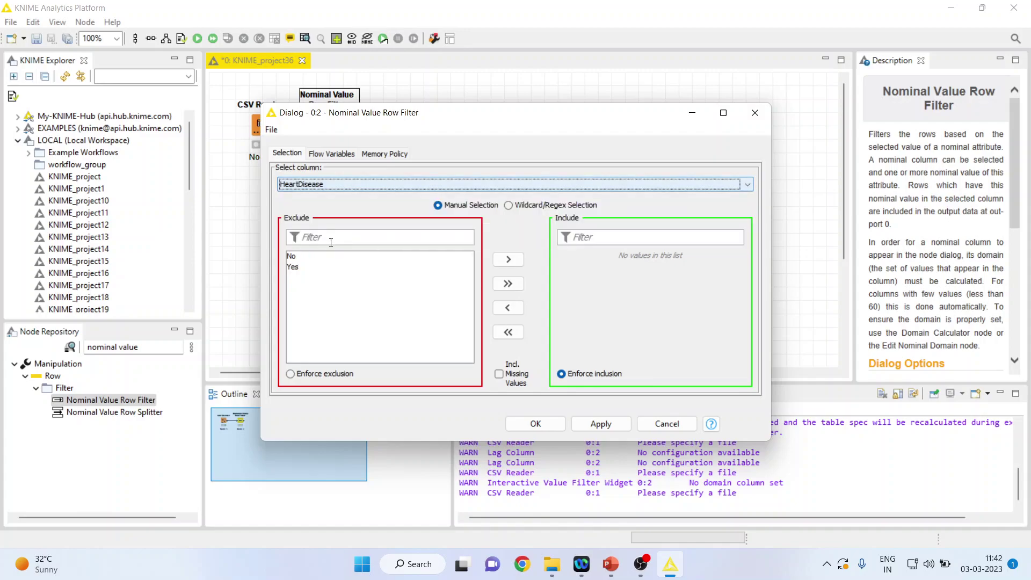
click(294, 269)
click(506, 260)
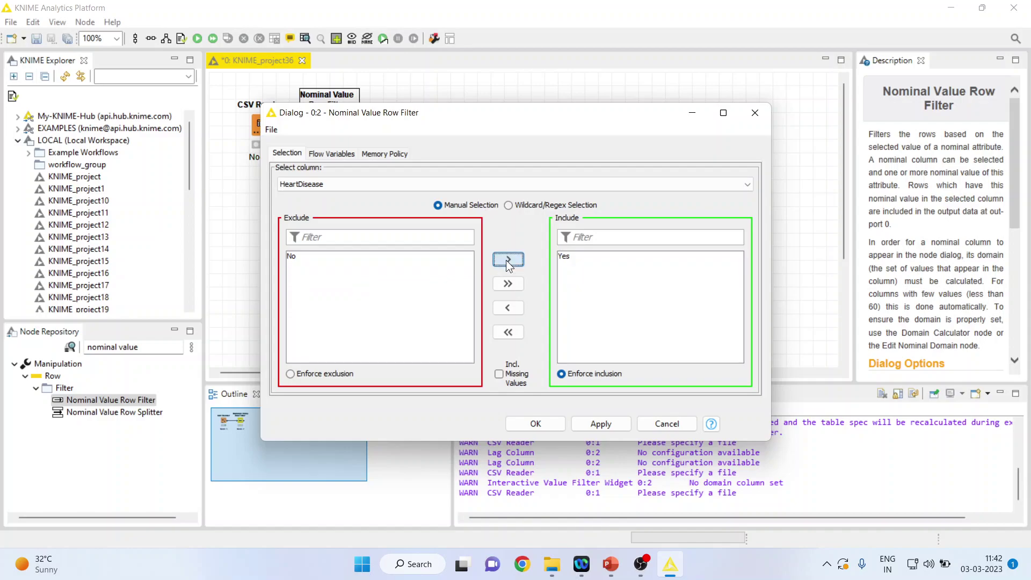
- Confirm the filter settings and execute the Nominal Value Row Filter
click(535, 424)
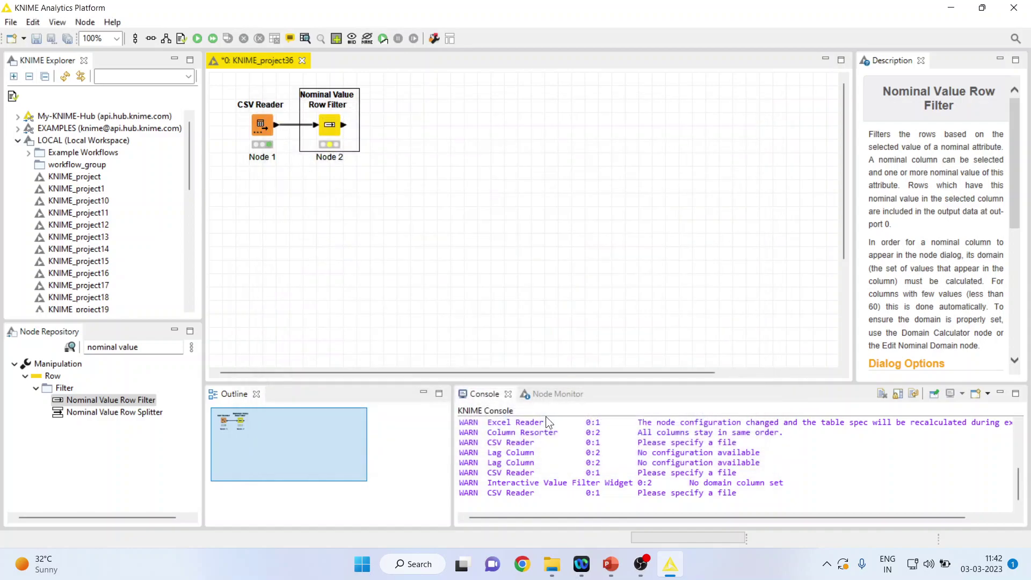
right_click(332, 131)
click(378, 154)
- Inspect the 508 included rows, all HeartDisease Yes, then close the table
right_click(331, 132)
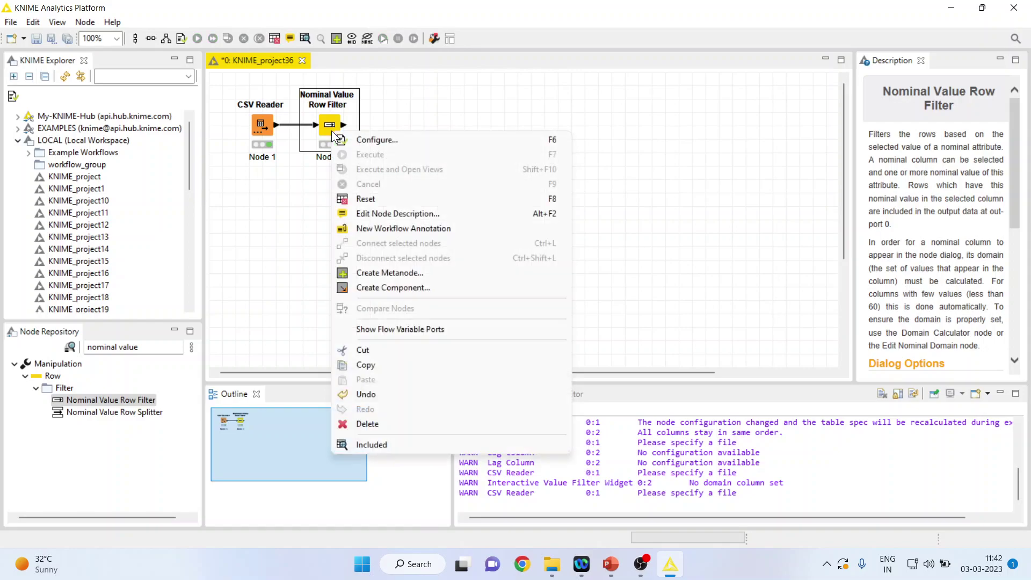
click(421, 444)
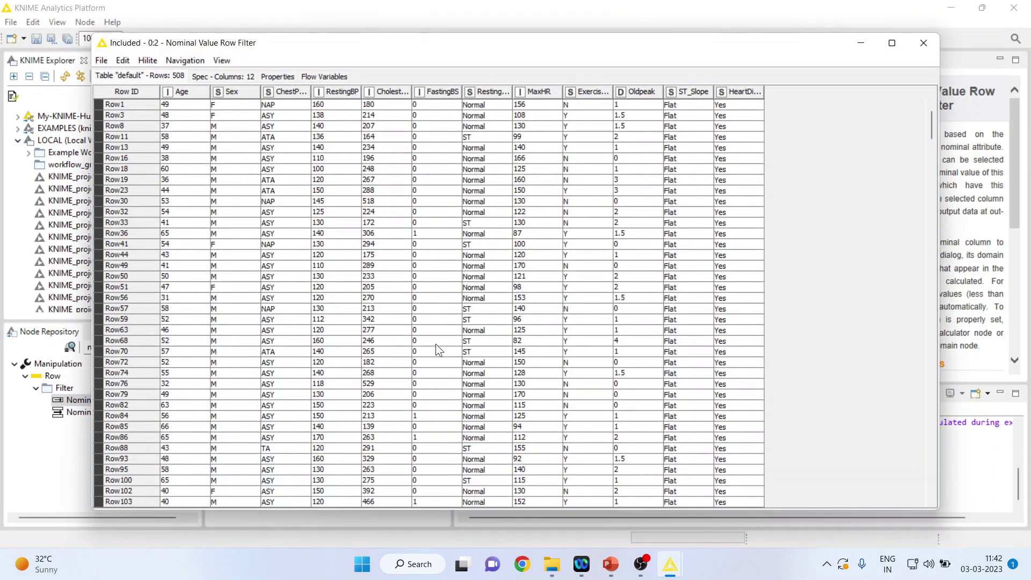
click(732, 95)
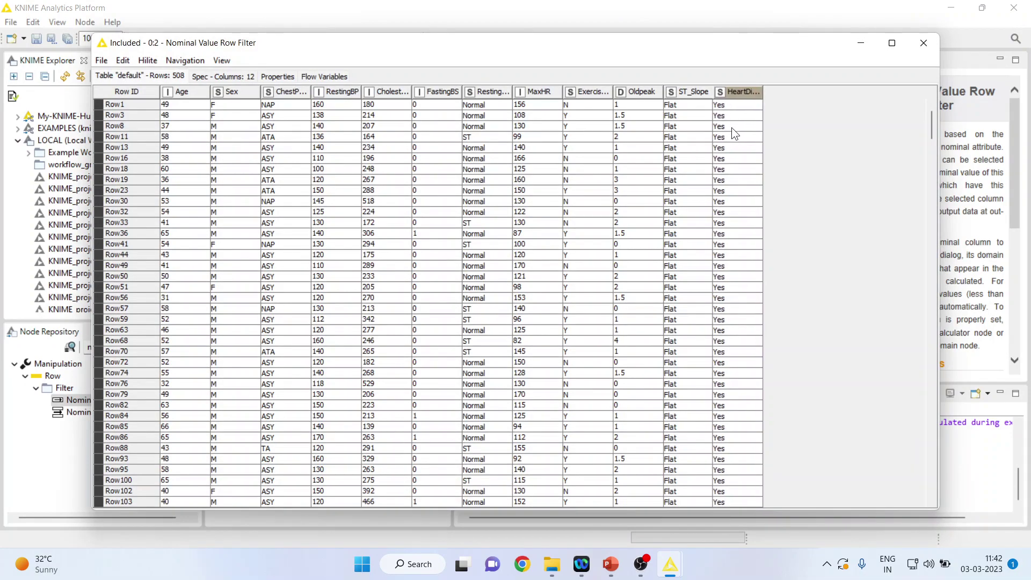
click(927, 42)
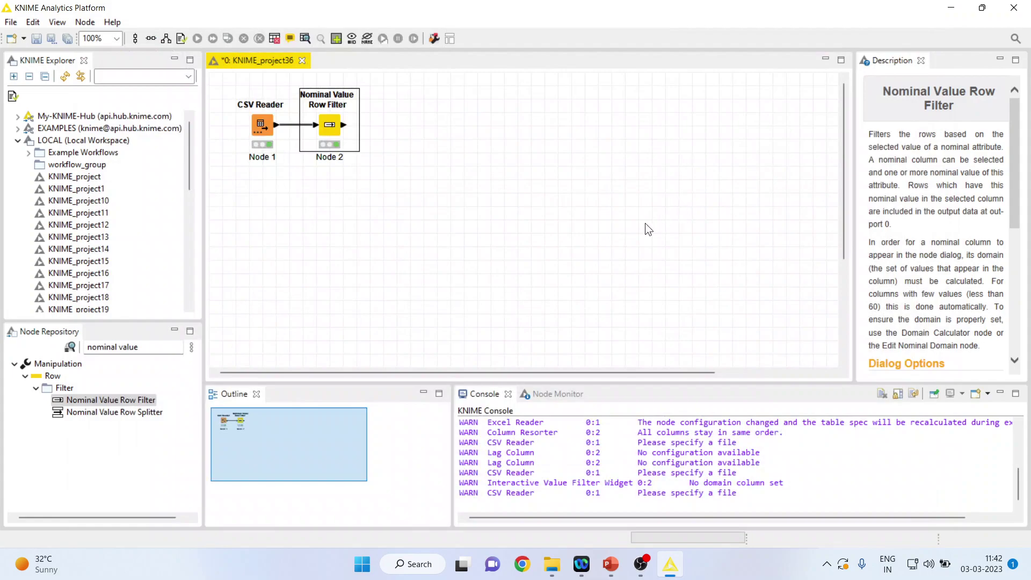
- Bring up the PowerPoint title slide 'Nominal Value Row Filter in KNIME'
key(alt+Tab)
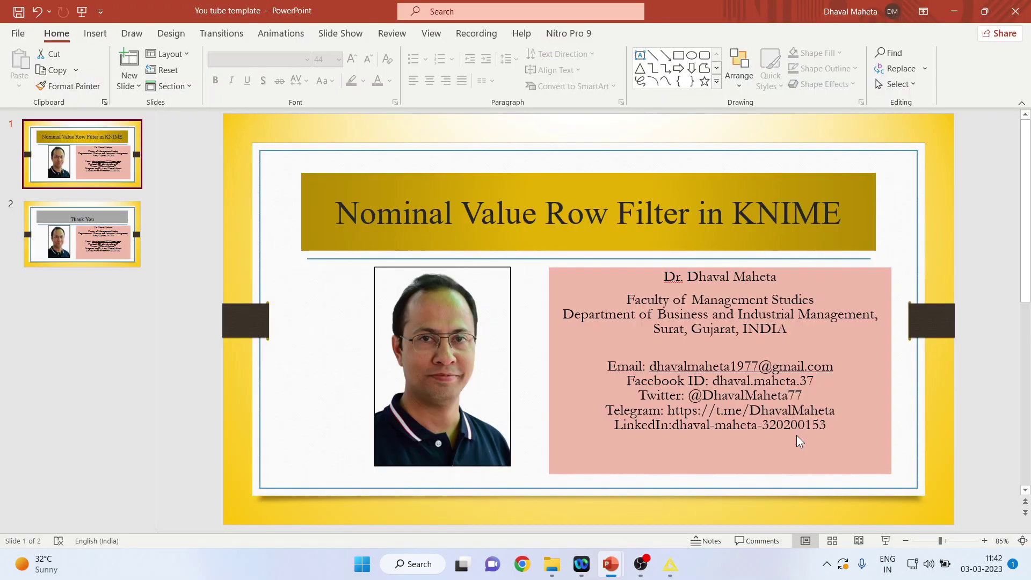